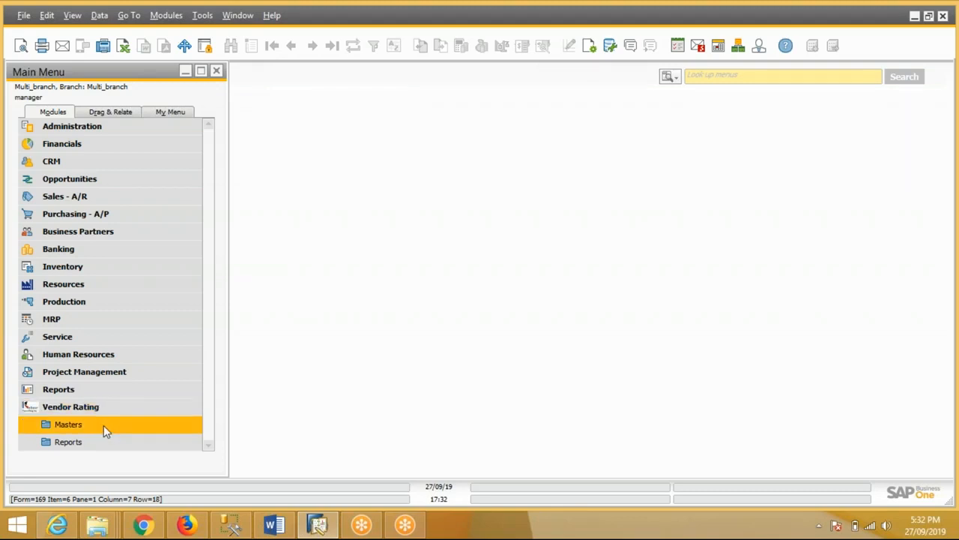
Open the Vendor Rating Main Criteria master, browse its saved records backwards from the last one without saving a new entry, and close it.
click(104, 425)
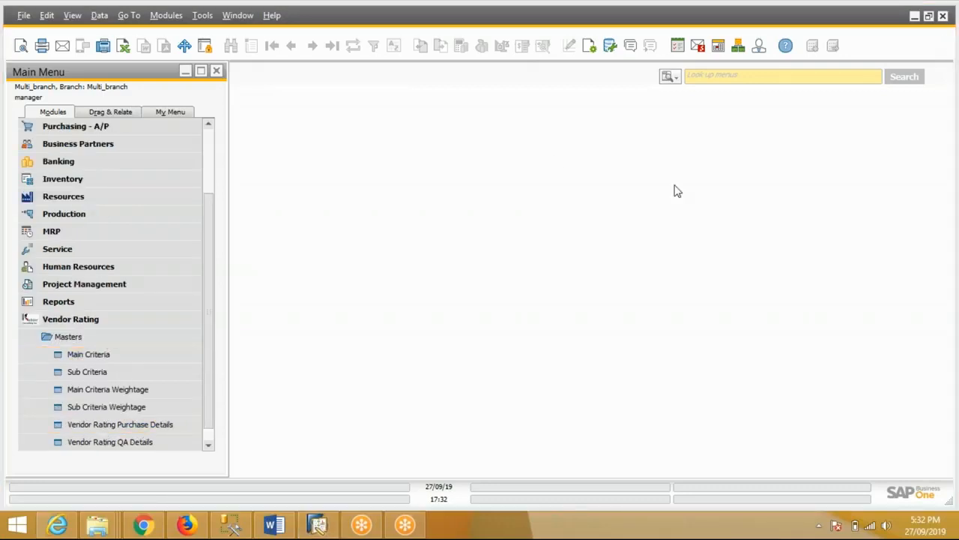
click(131, 356)
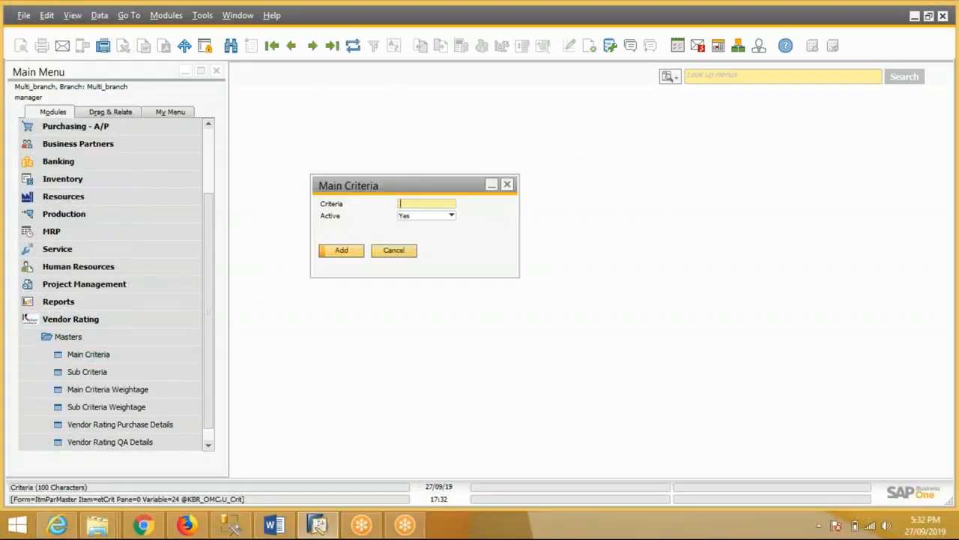
click(332, 48)
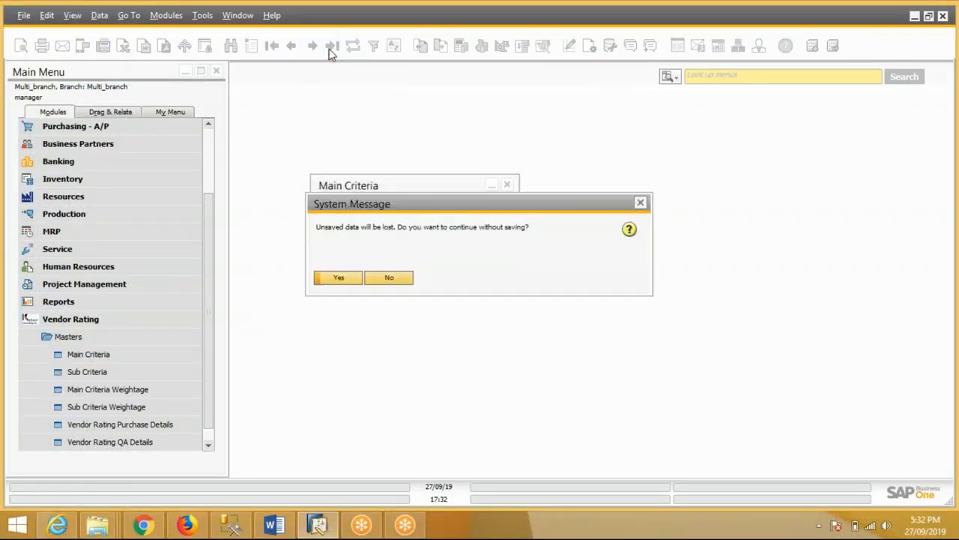
click(338, 278)
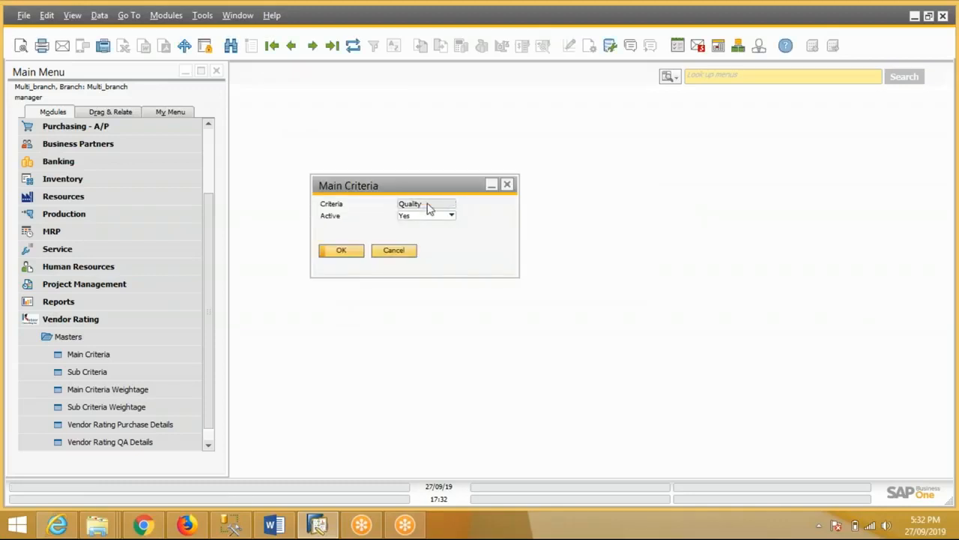
click(292, 45)
click(291, 45)
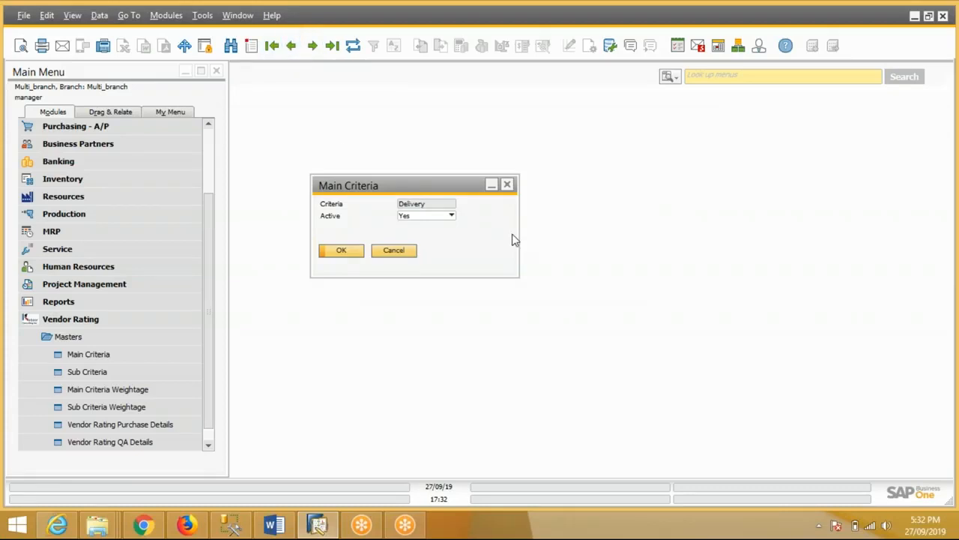
click(394, 251)
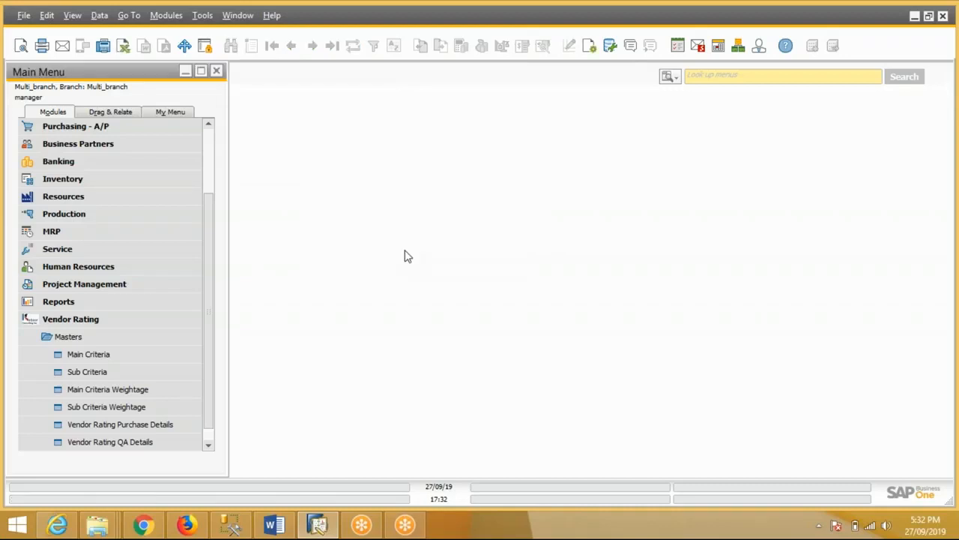
Open the Sub Criteria master, review its saved records backwards from the last Delivery entry through the Quality entries, and close it.
click(98, 375)
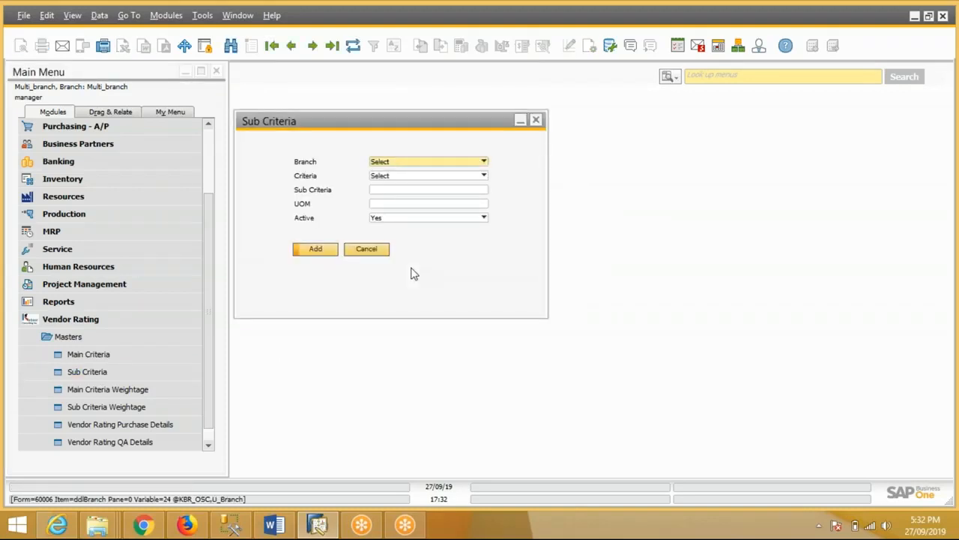
click(332, 45)
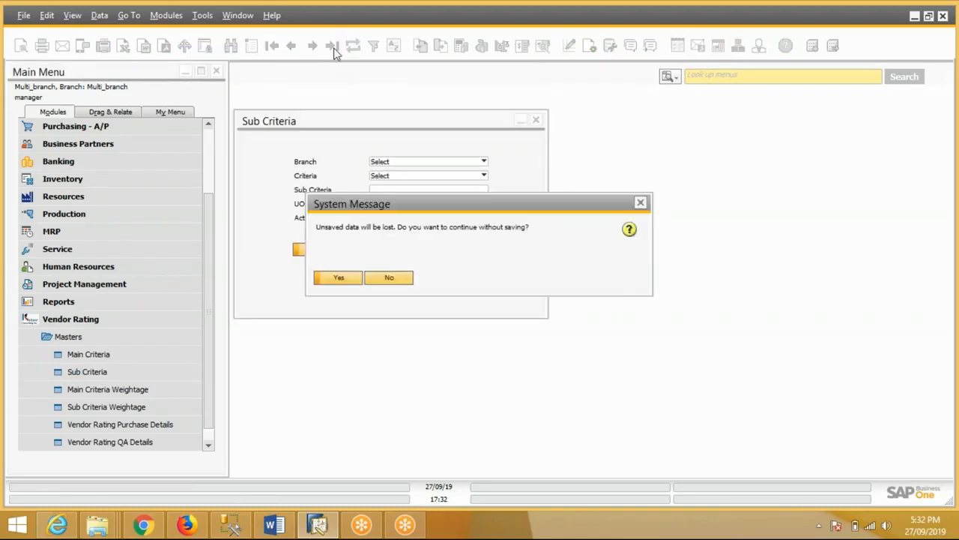
click(338, 278)
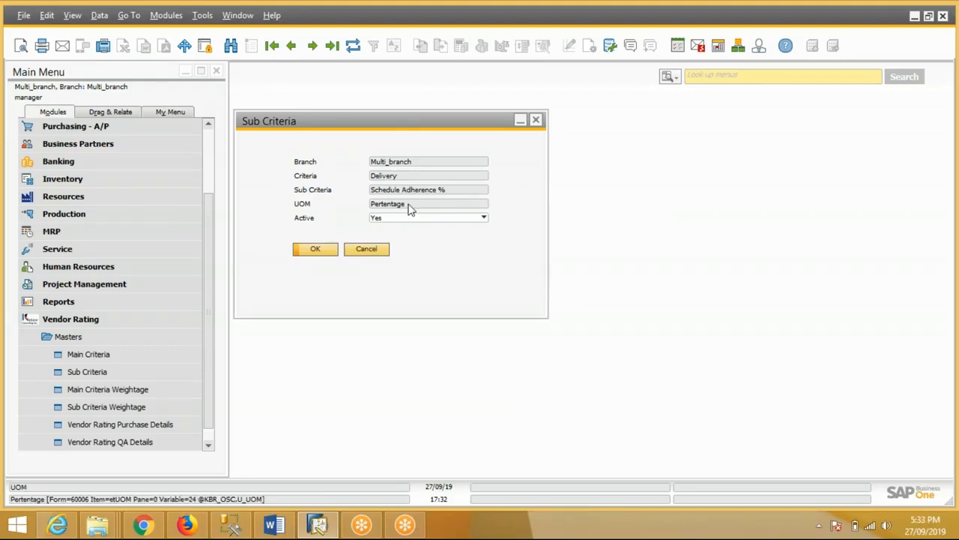
click(291, 46)
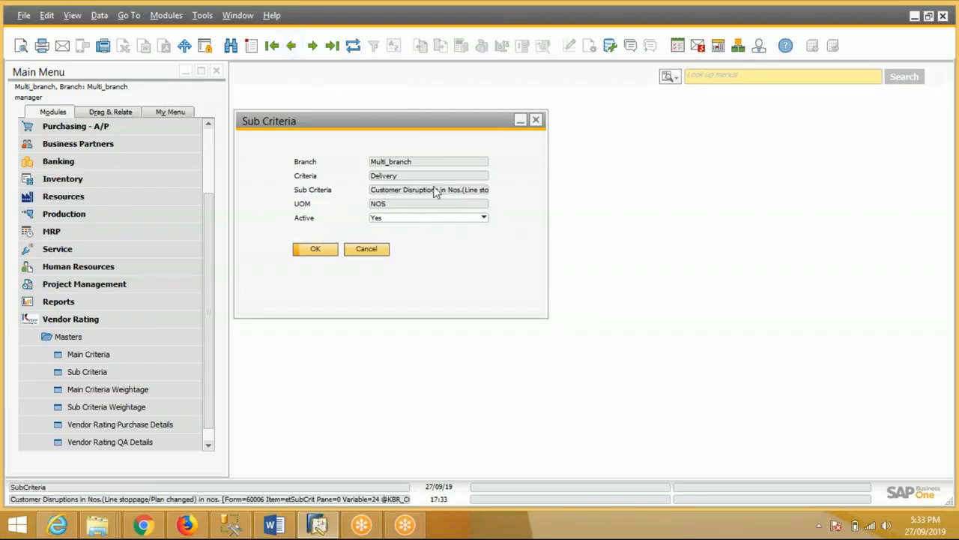
click(291, 46)
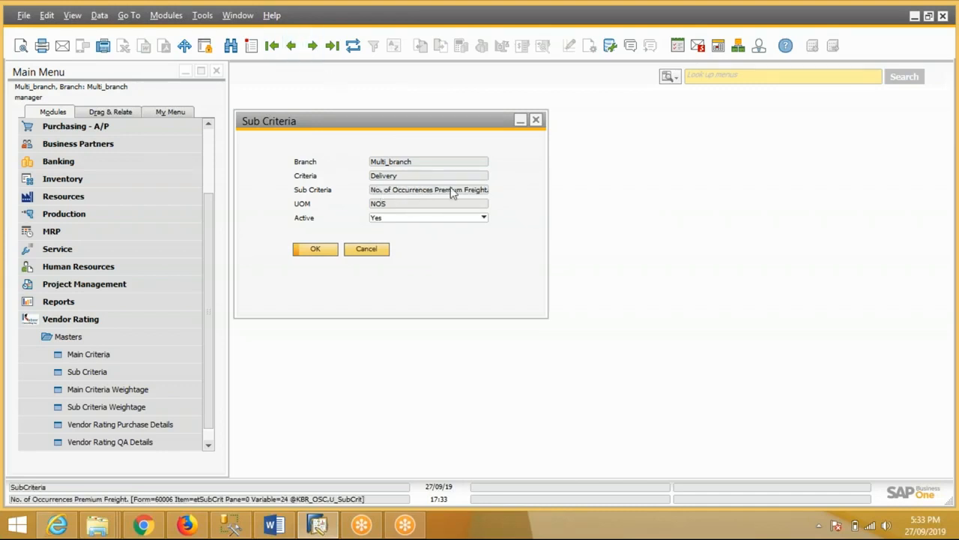
click(292, 45)
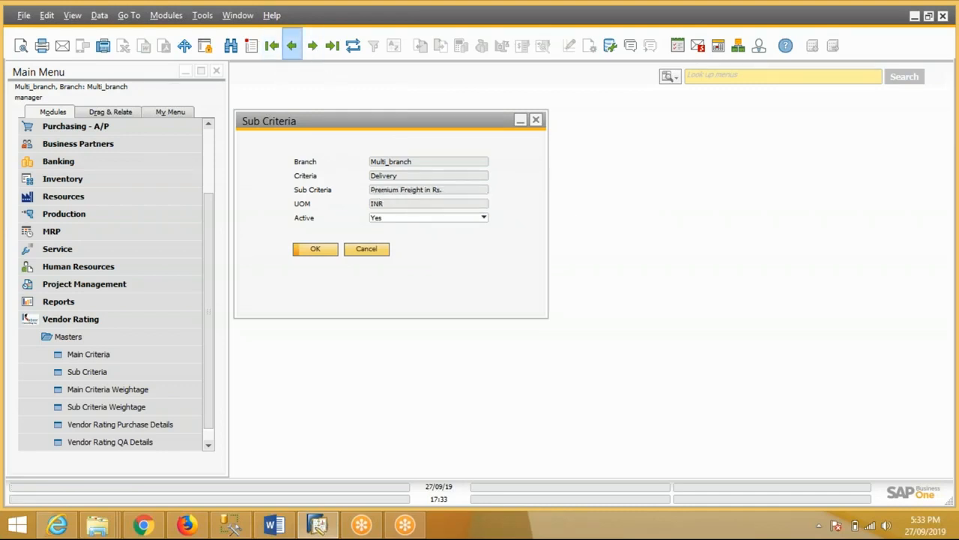
click(292, 46)
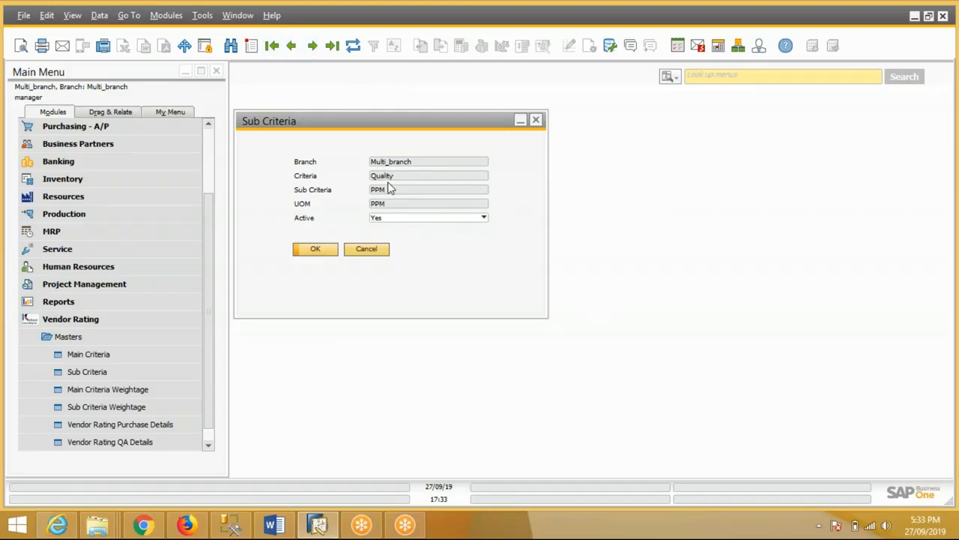
click(294, 48)
click(292, 45)
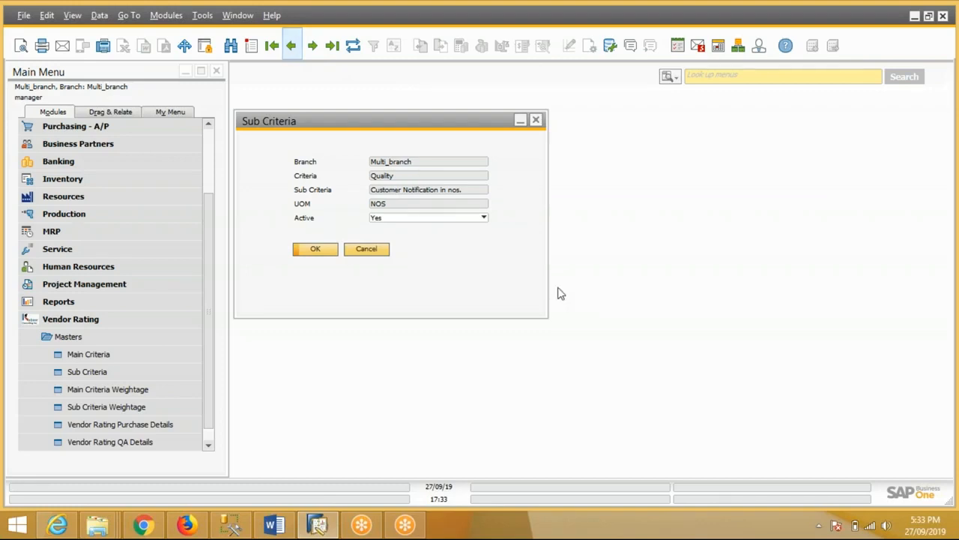
click(379, 252)
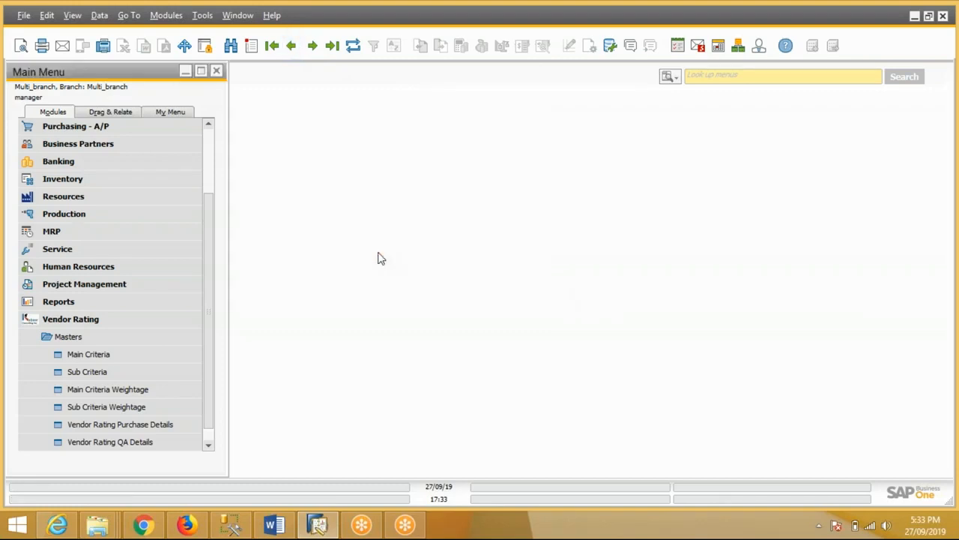
Open Main Criteria Weightage for branch Multi_branch, review the weightage of Delivery, Price and Quality, and close the form.
click(128, 392)
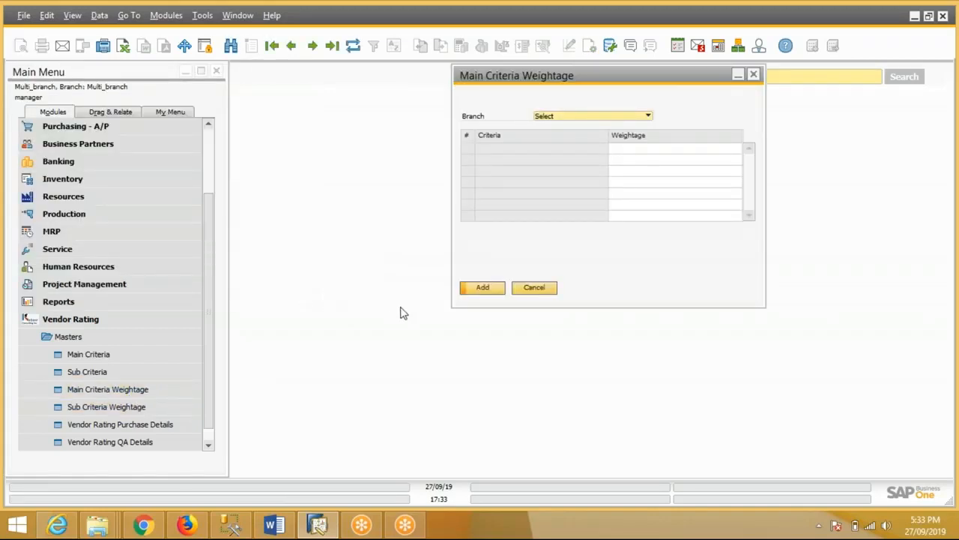
drag(590, 72, 558, 72)
click(579, 120)
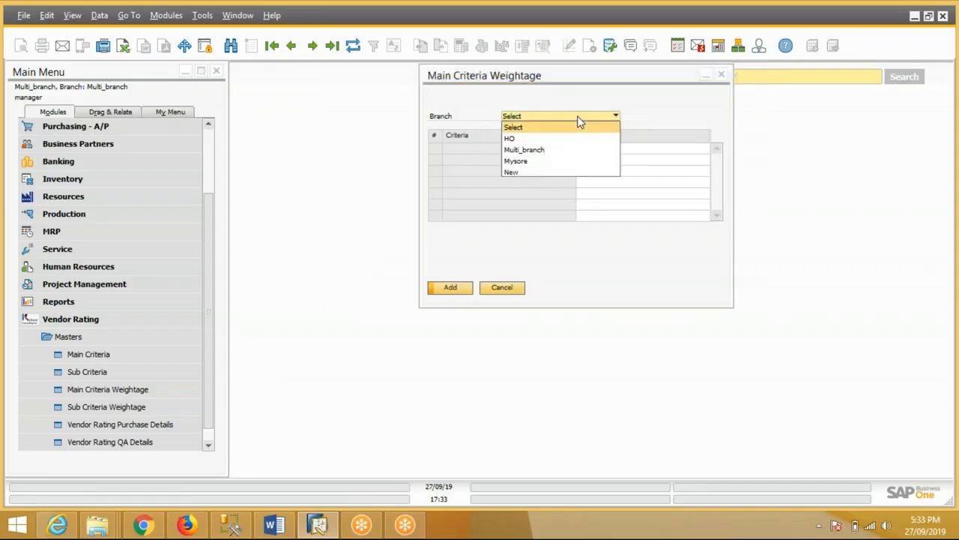
click(554, 151)
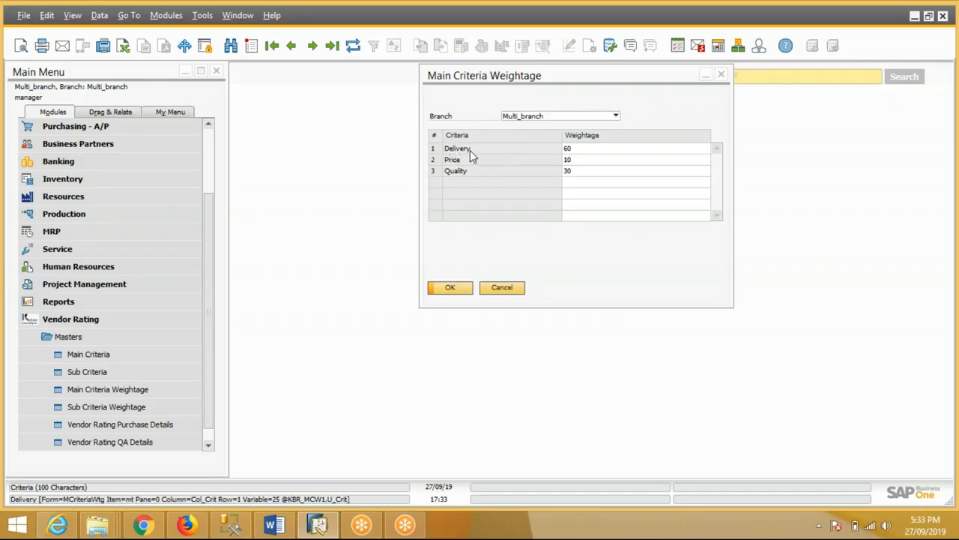
click(589, 150)
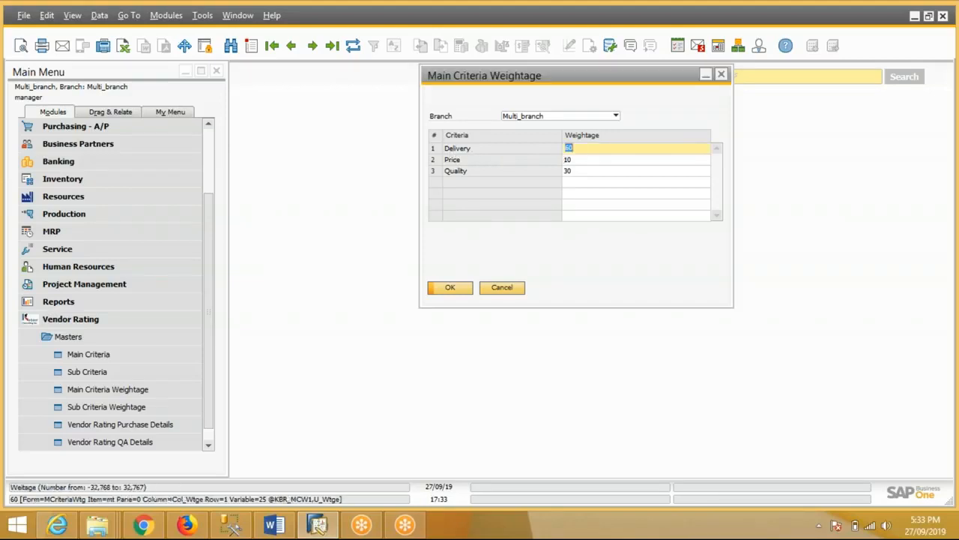
click(569, 159)
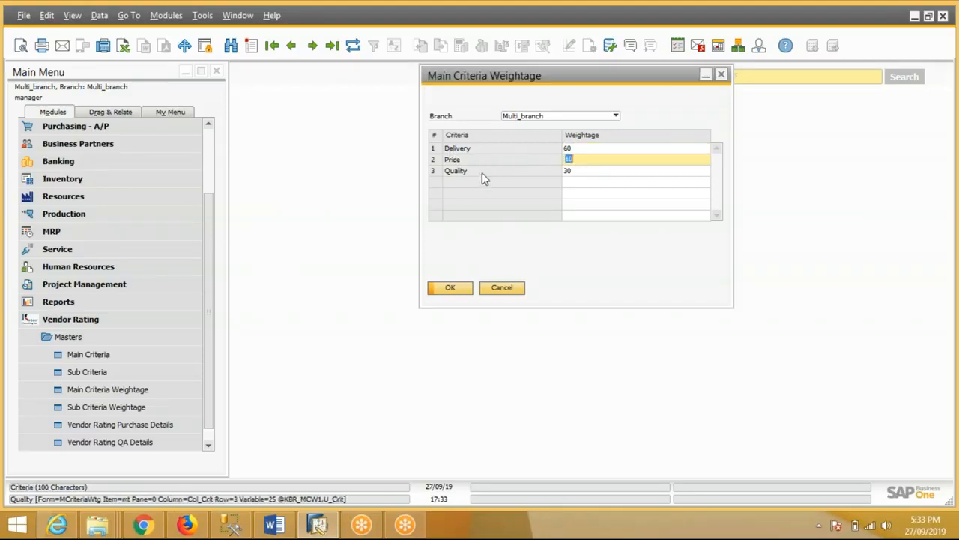
click(569, 171)
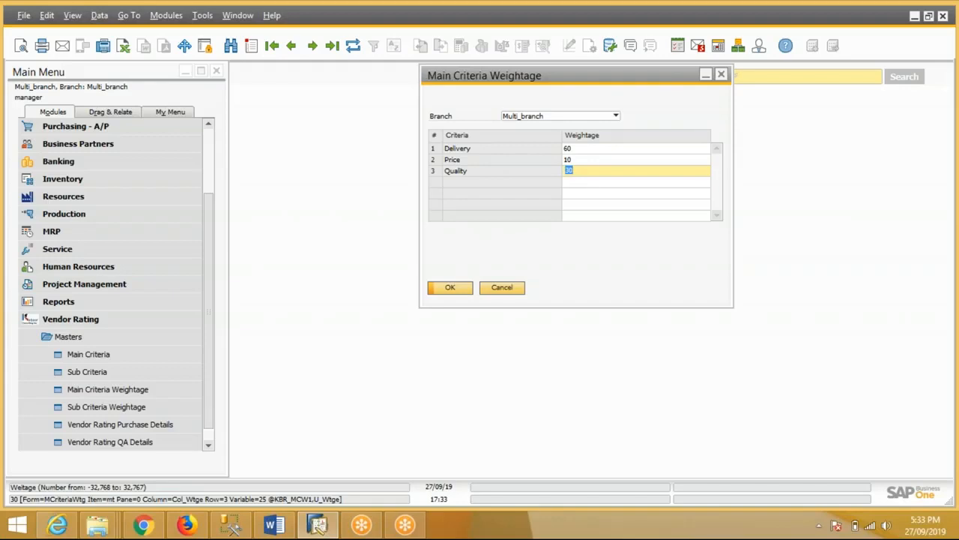
click(501, 288)
Open Sub Criteria Weightage for branch Multi_branch and review the weightage percentages of the Quality and Delivery sub criteria.
click(113, 408)
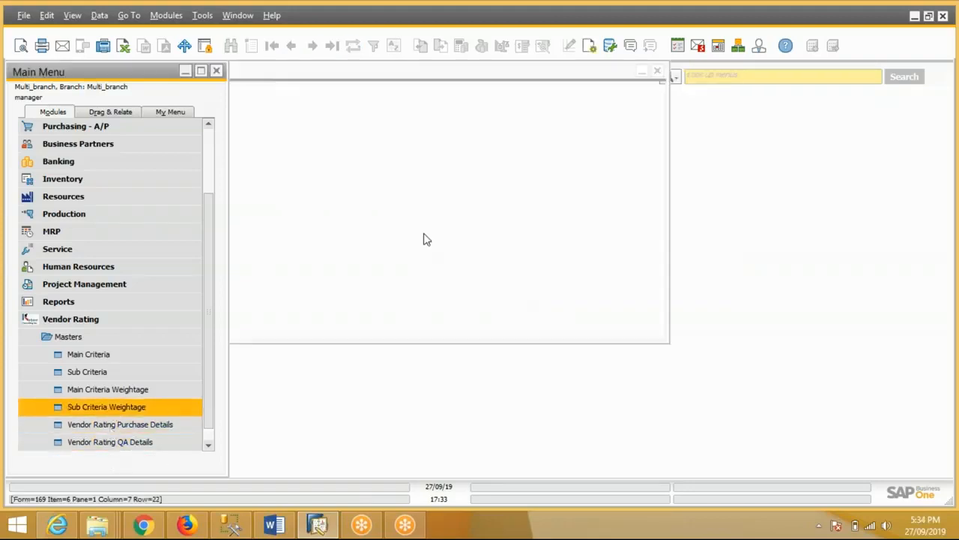
click(385, 163)
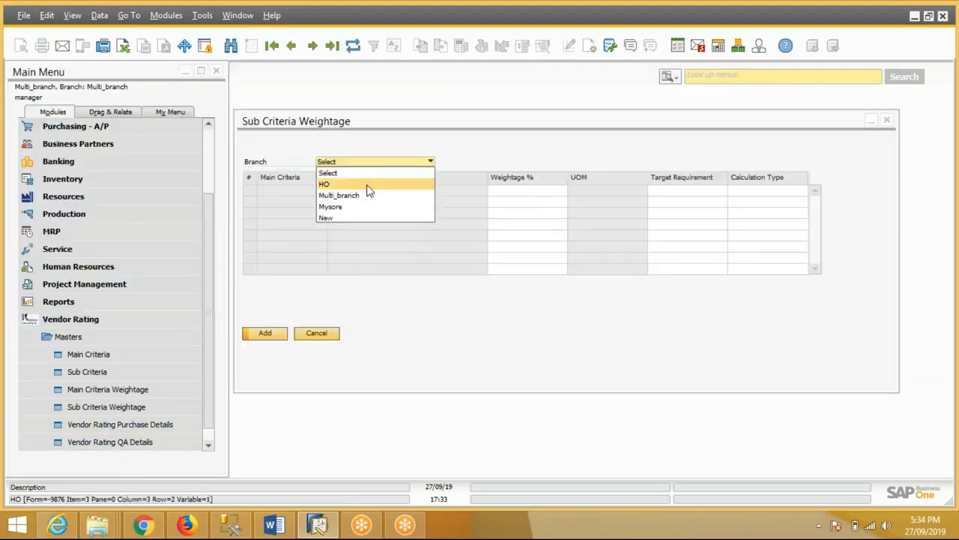
click(368, 198)
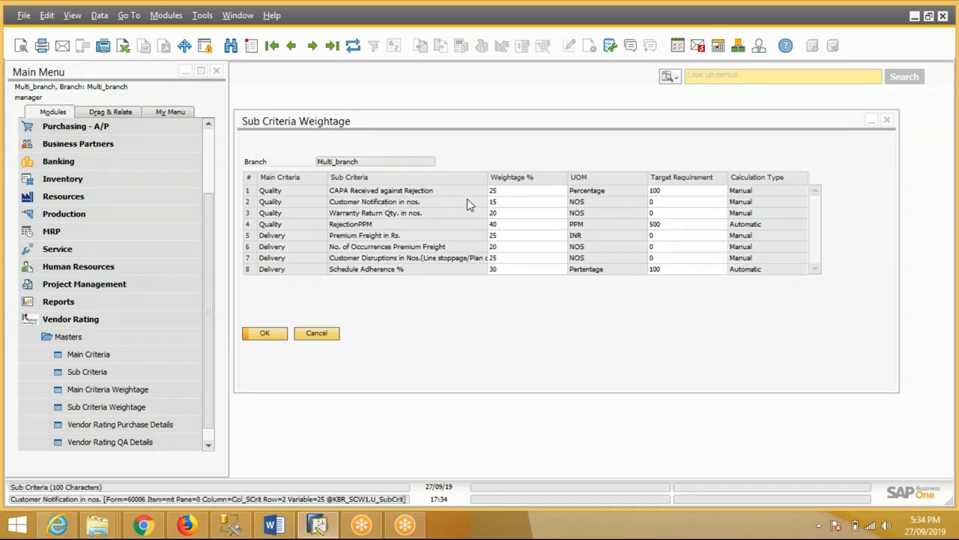
click(514, 192)
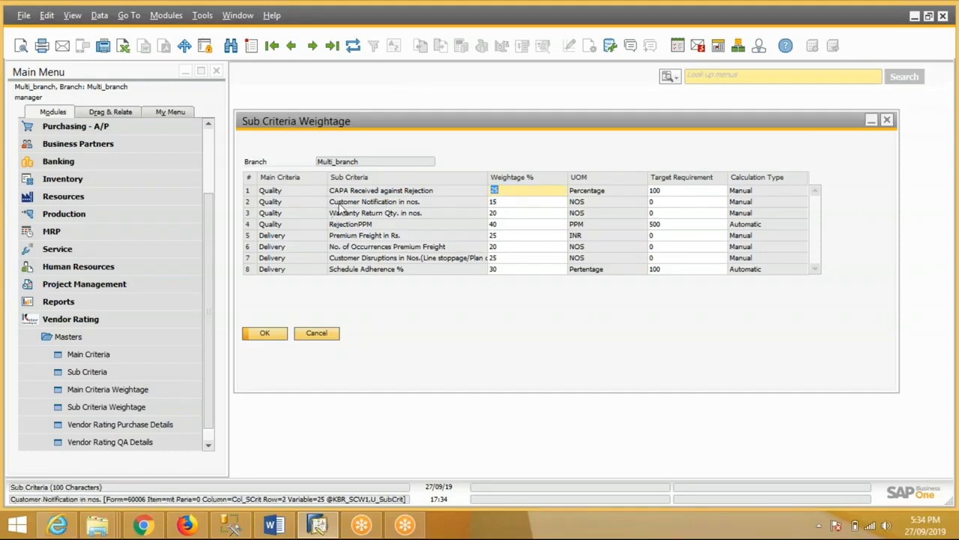
click(505, 202)
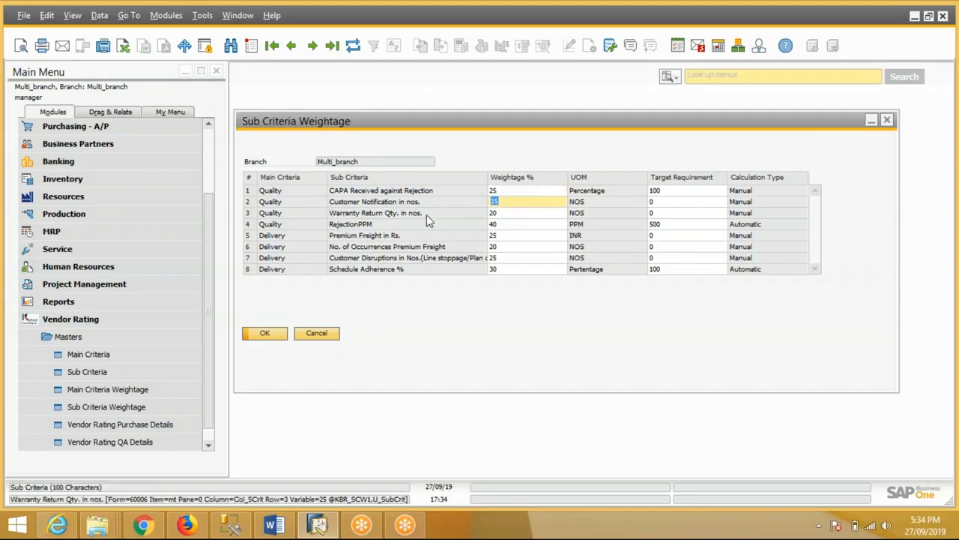
click(522, 214)
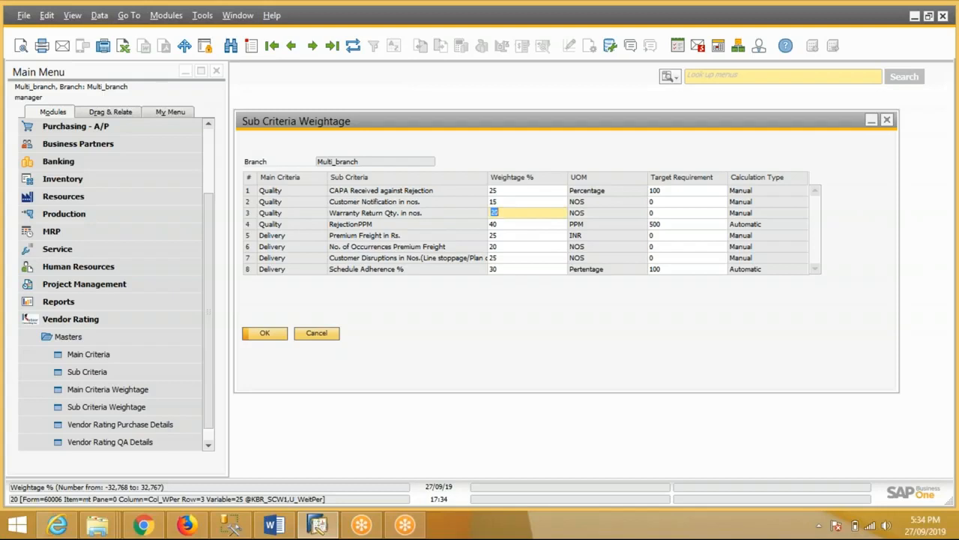
click(512, 224)
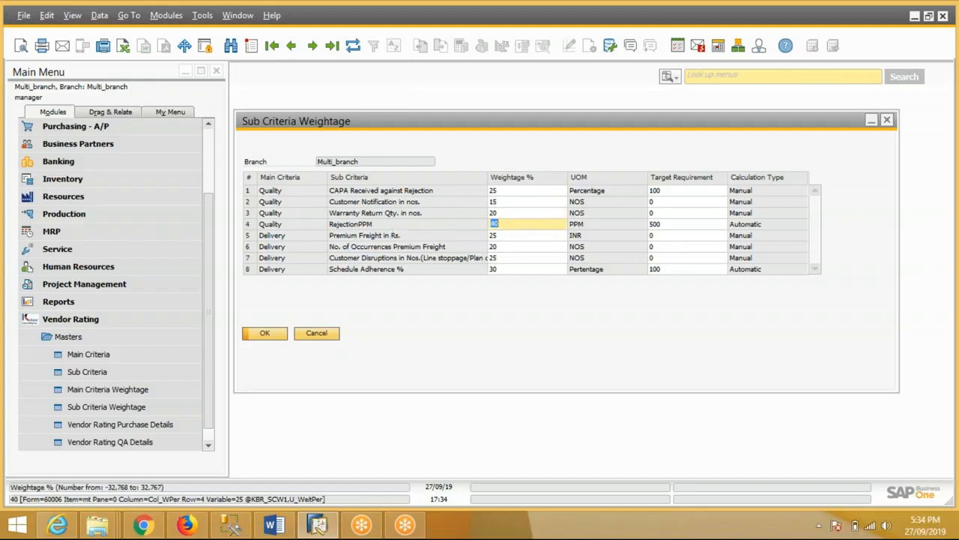
click(515, 248)
click(515, 268)
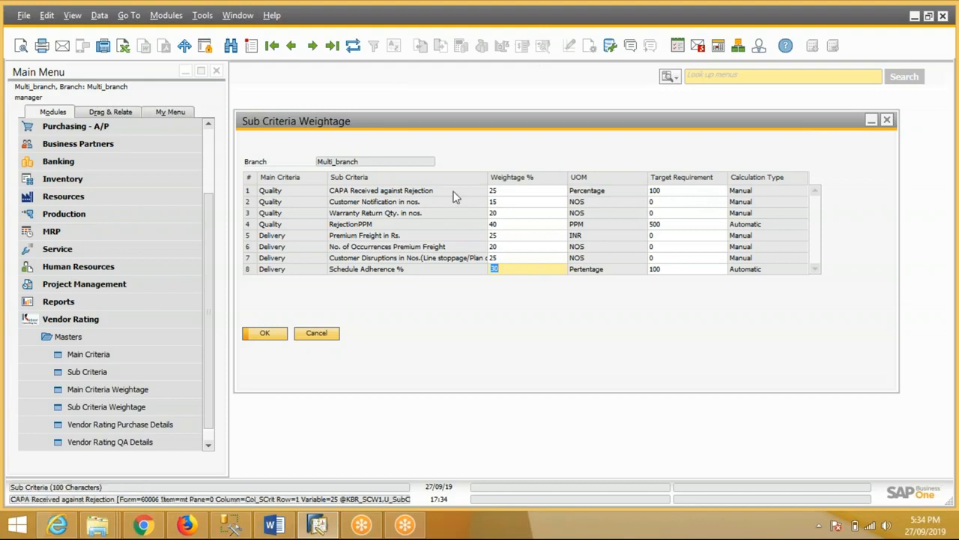
Review the target requirement of each Quality and Delivery sub criterion for branch Multi_branch, and close the weightage form.
click(663, 192)
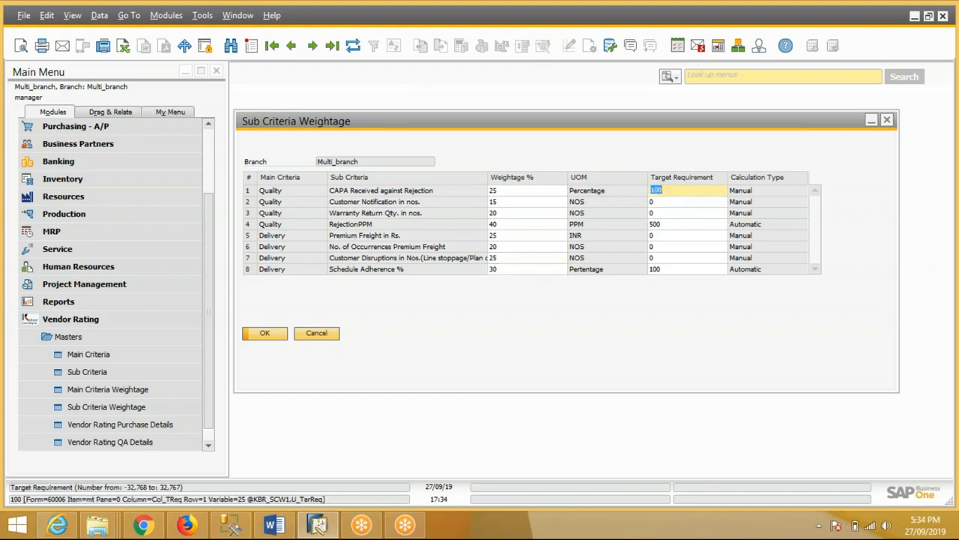
click(650, 202)
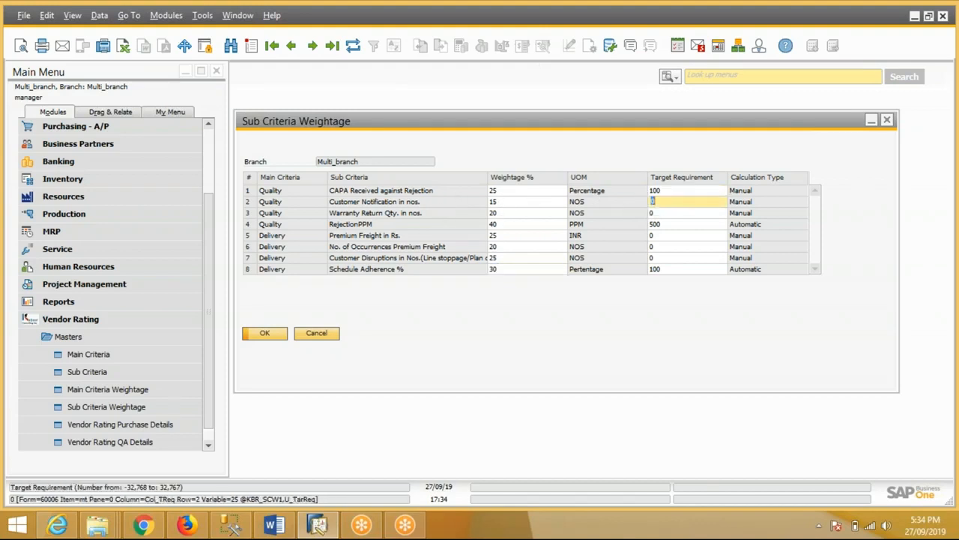
key(Down)
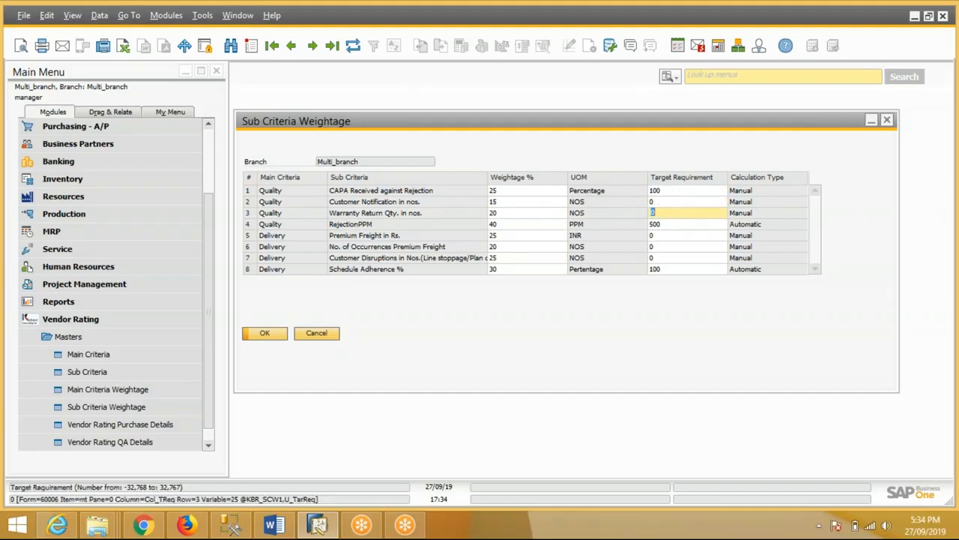
click(657, 225)
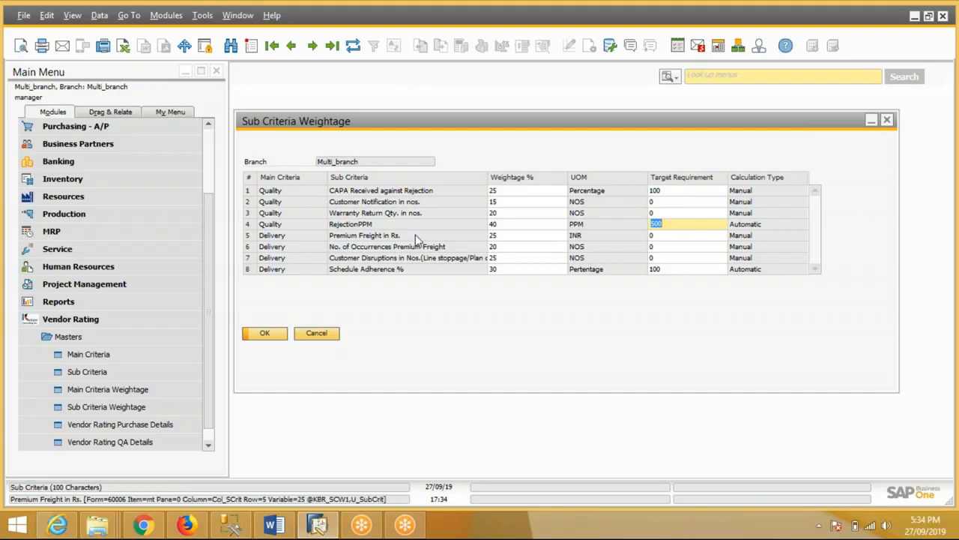
click(656, 235)
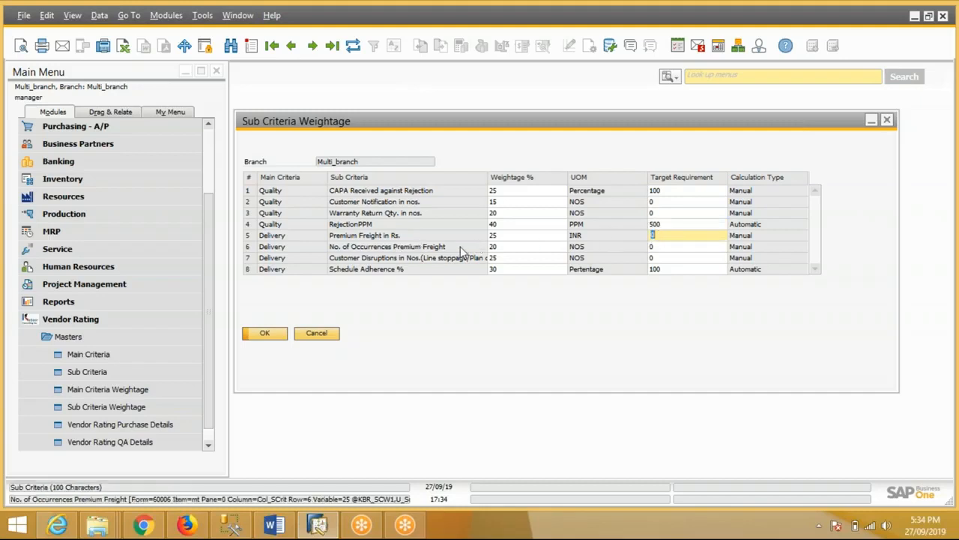
click(658, 246)
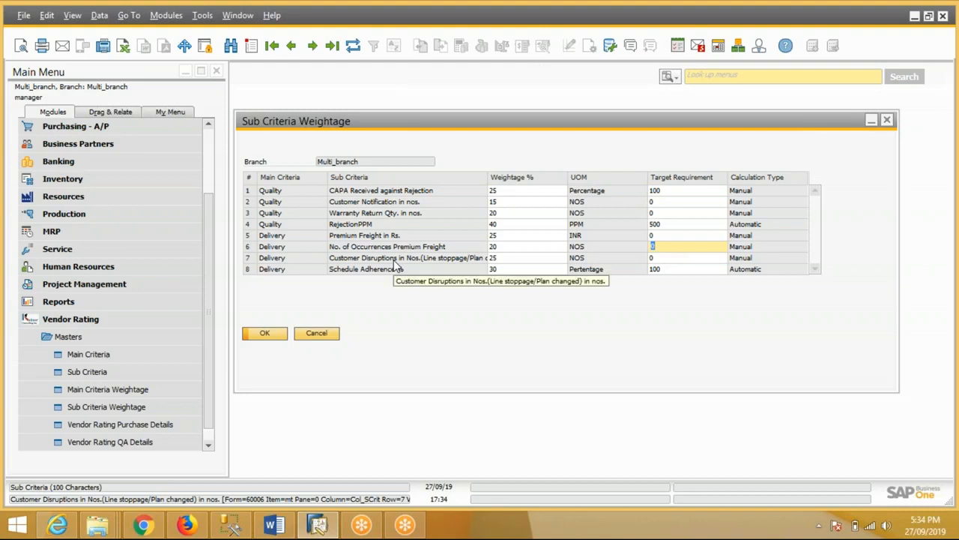
key(Down)
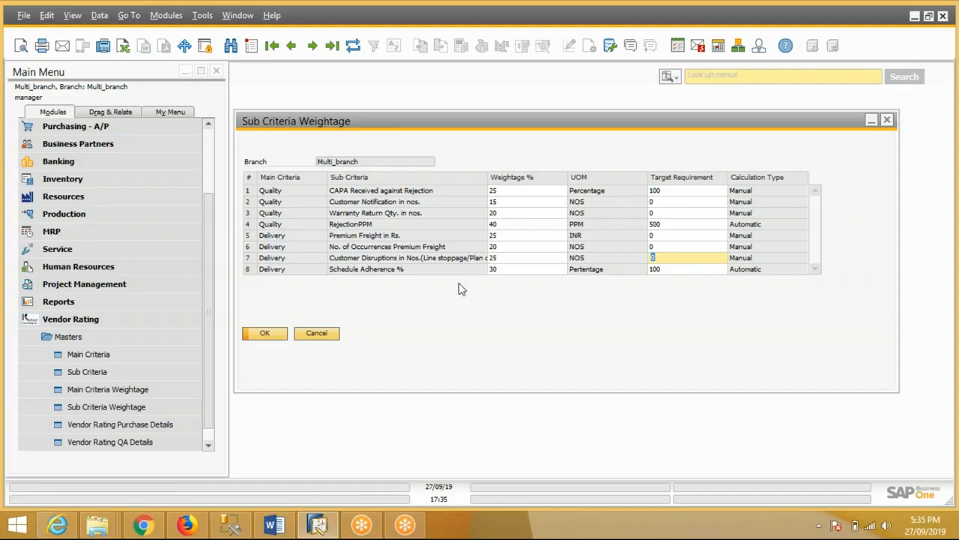
click(324, 335)
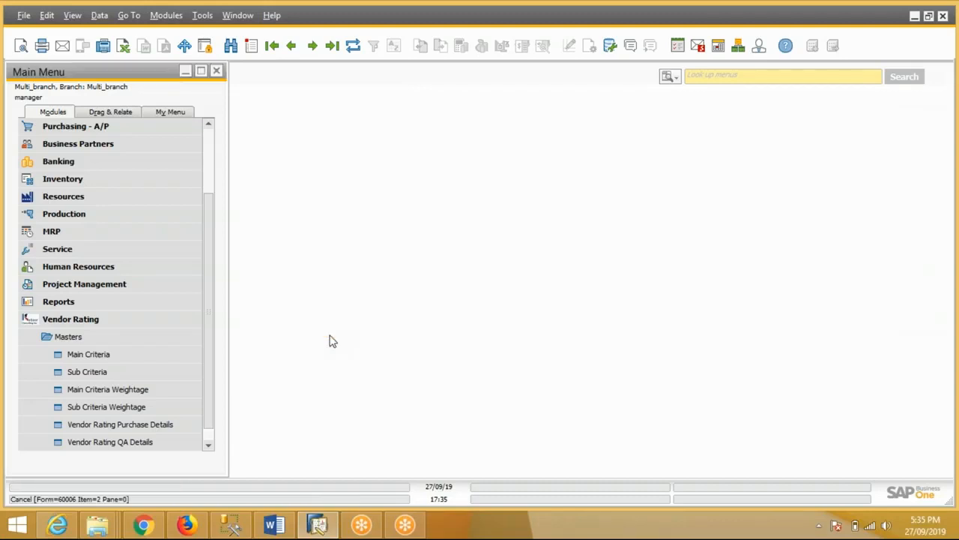
Open Vendor Rating Purchase Details, go to the last record without saving a new entry, review its Delivery values, and close the form.
click(137, 424)
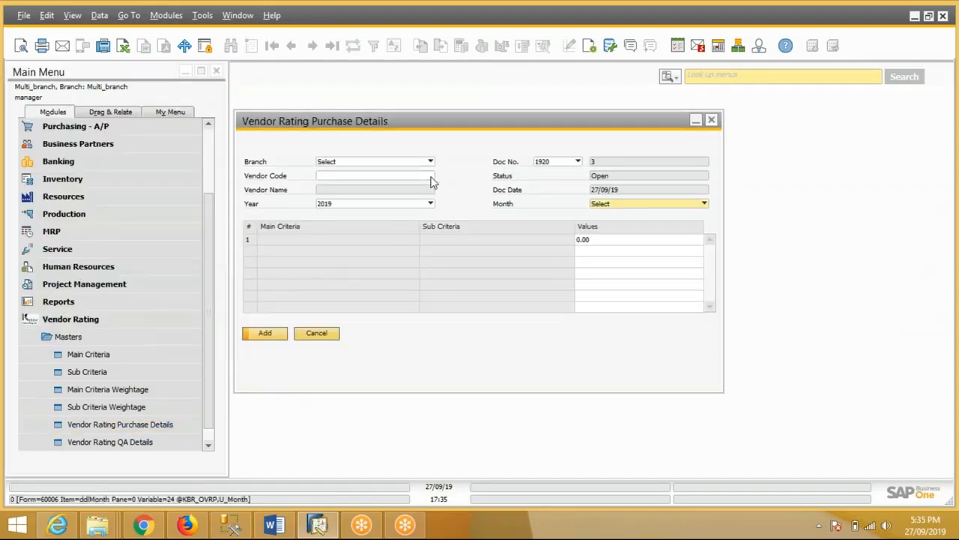
drag(412, 117, 487, 129)
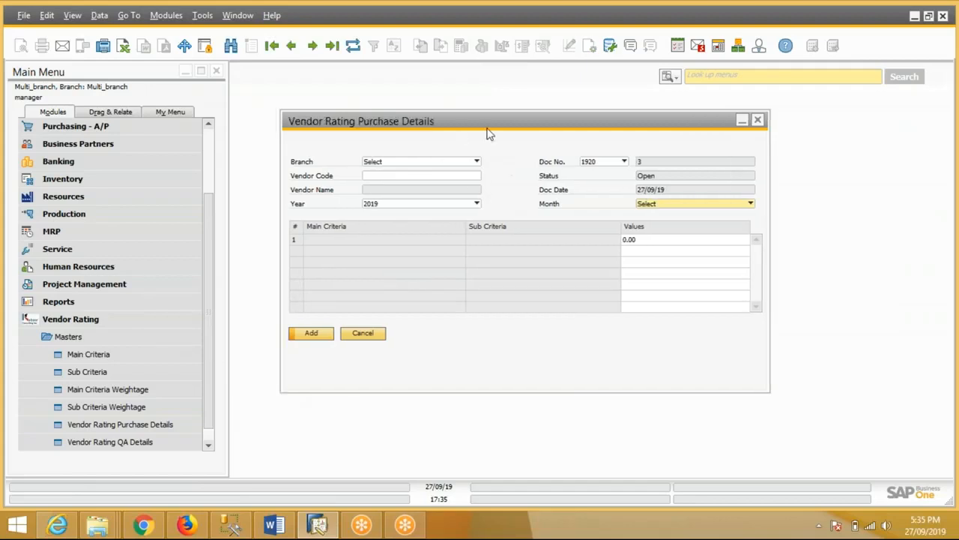
click(332, 46)
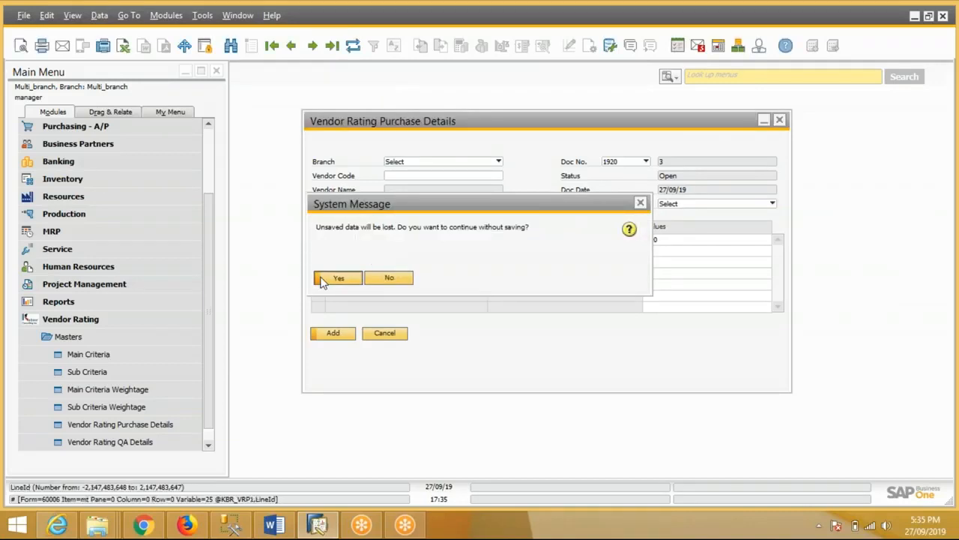
click(338, 278)
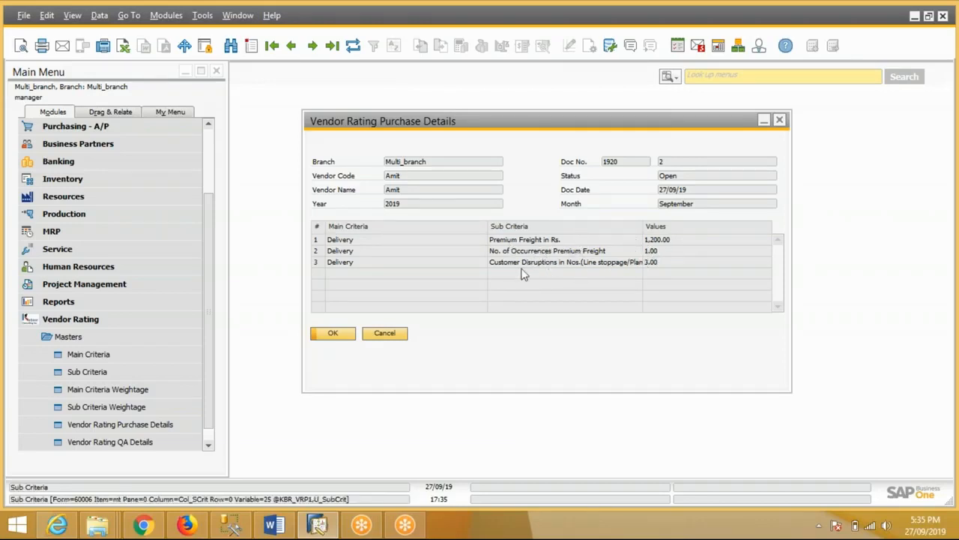
click(291, 46)
click(388, 334)
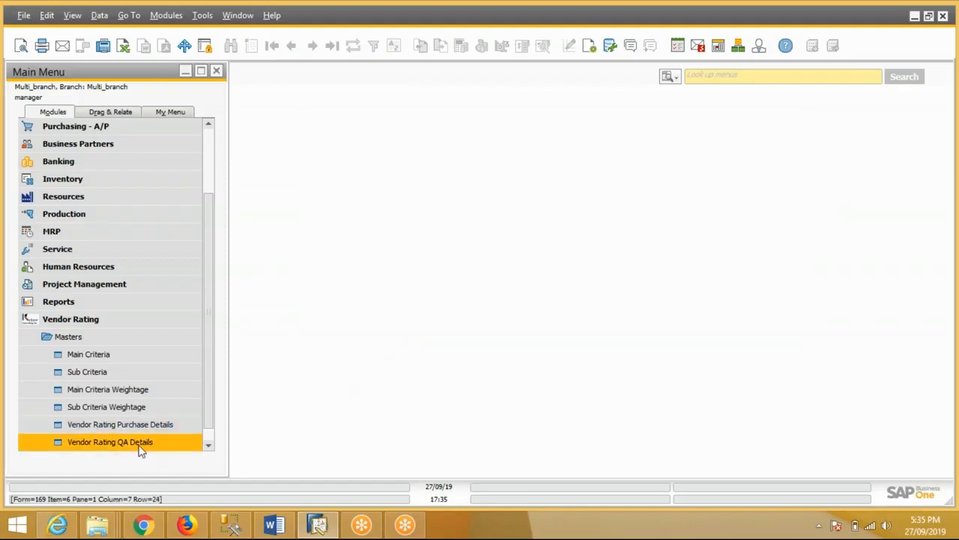
Open Vendor Rating QA Details, go to the last record without saving a new entry, review its Quality values, and close the form.
click(188, 440)
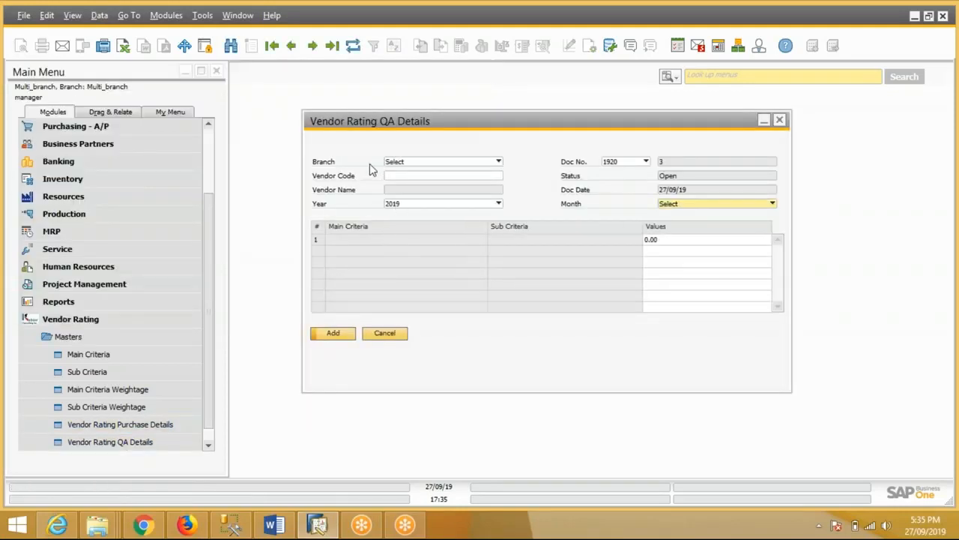
click(331, 48)
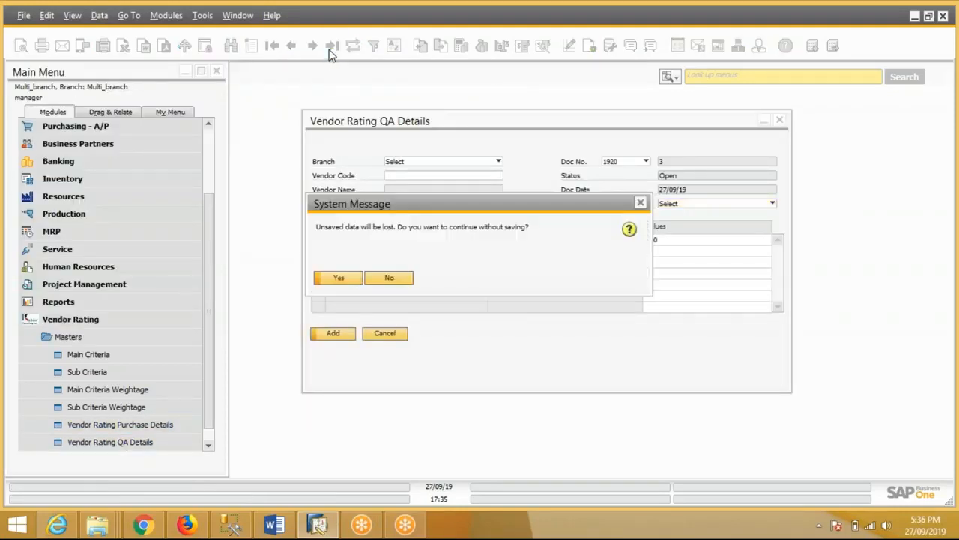
click(342, 279)
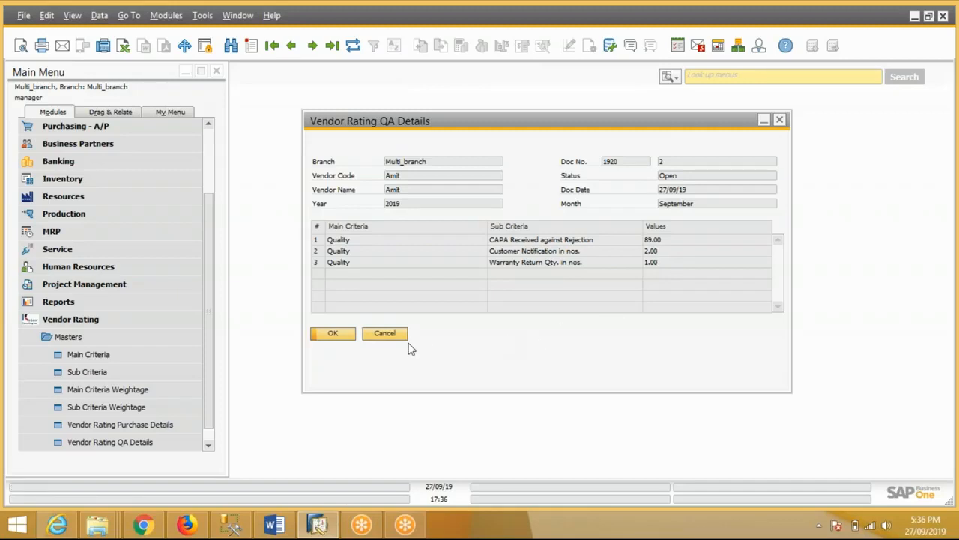
click(384, 332)
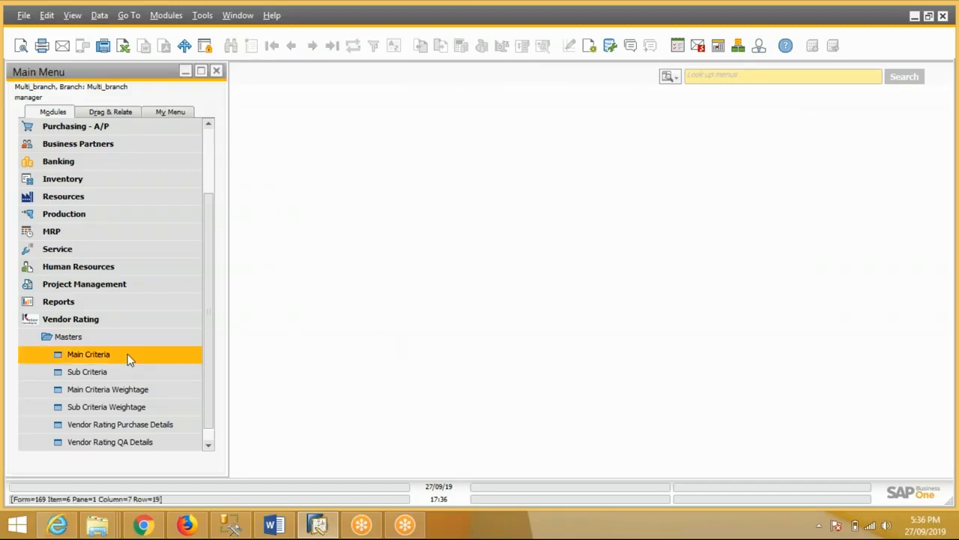
Open the Rating Monitoring Sheet from the Vendor Rating reports and set its branch to Multi_branch and month to September.
click(114, 339)
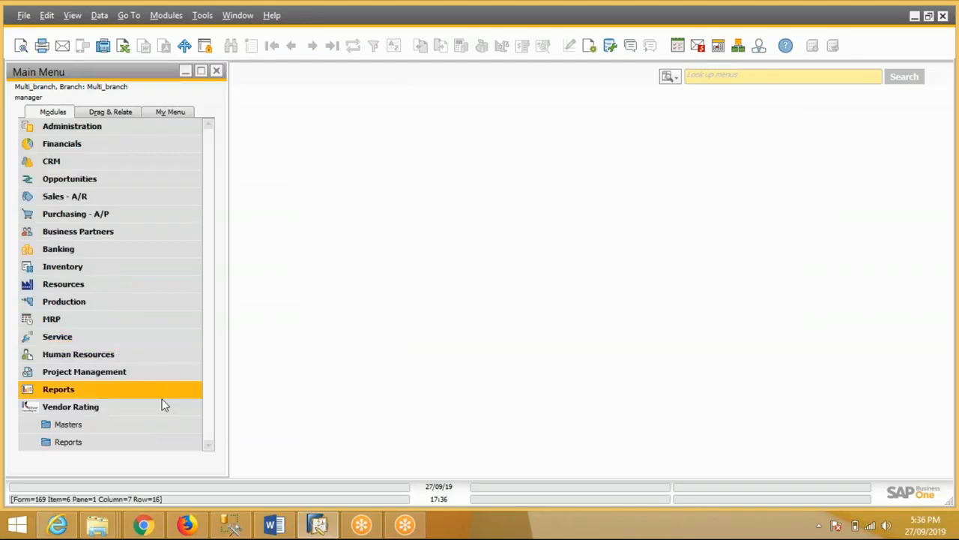
click(110, 450)
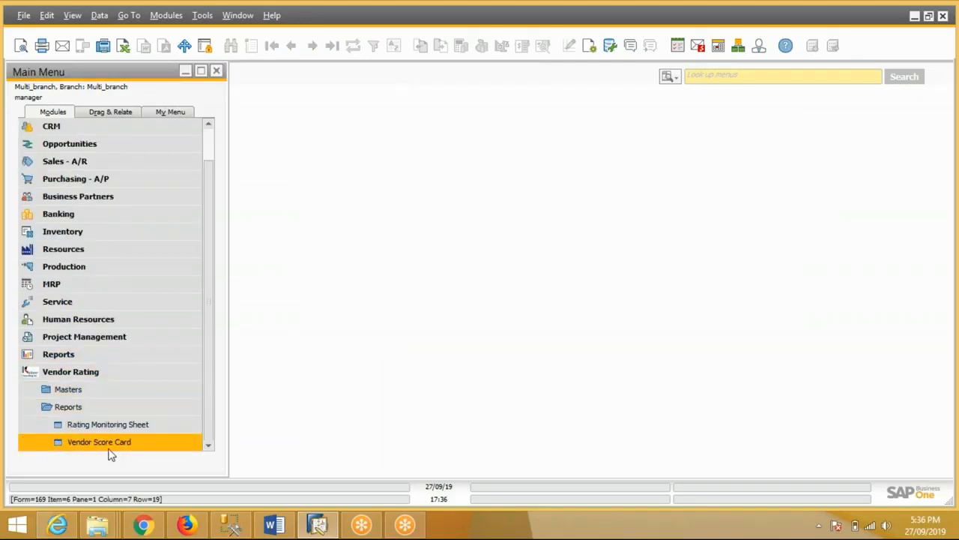
click(120, 426)
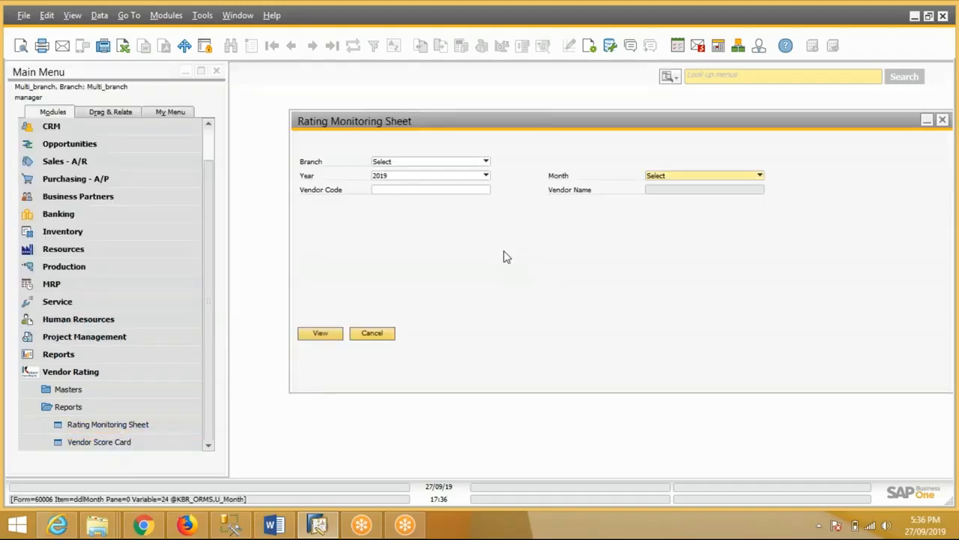
click(458, 163)
click(437, 195)
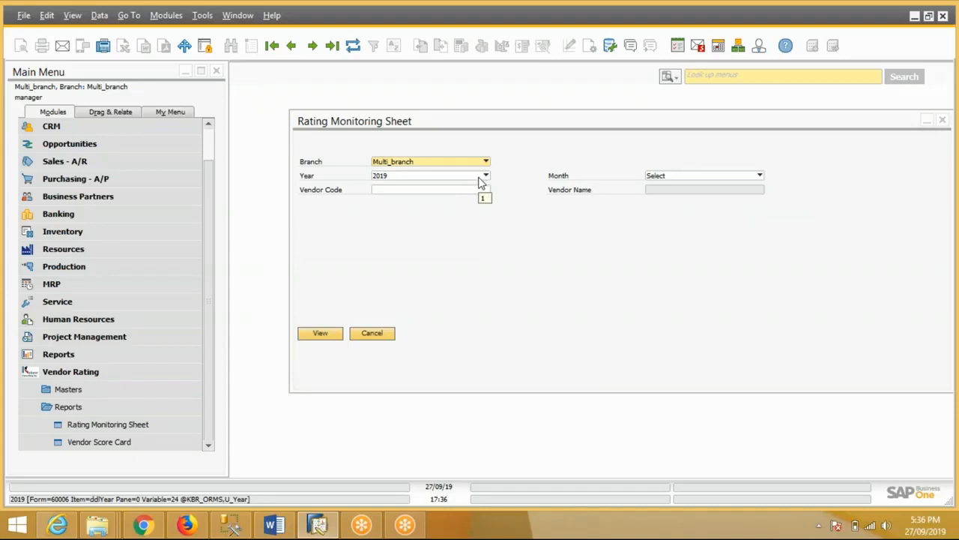
click(680, 178)
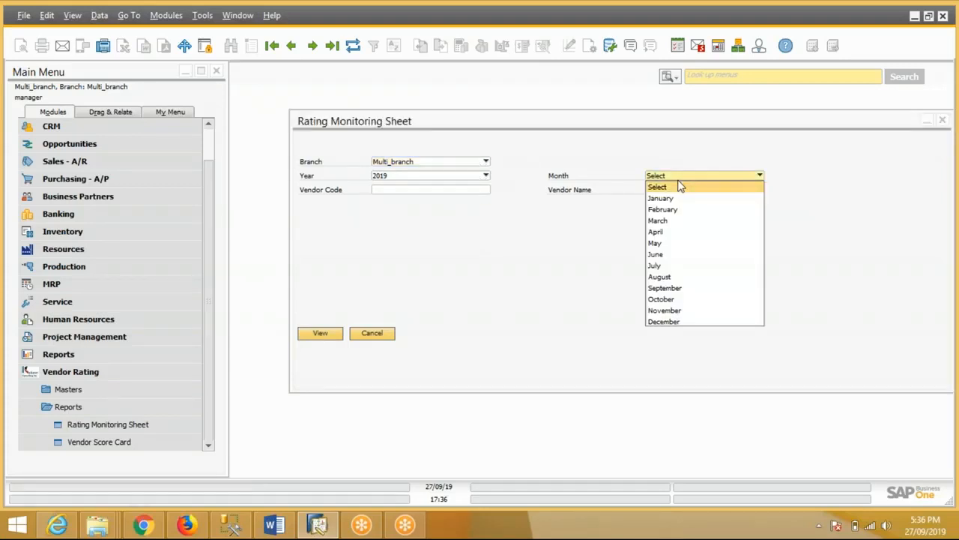
click(666, 287)
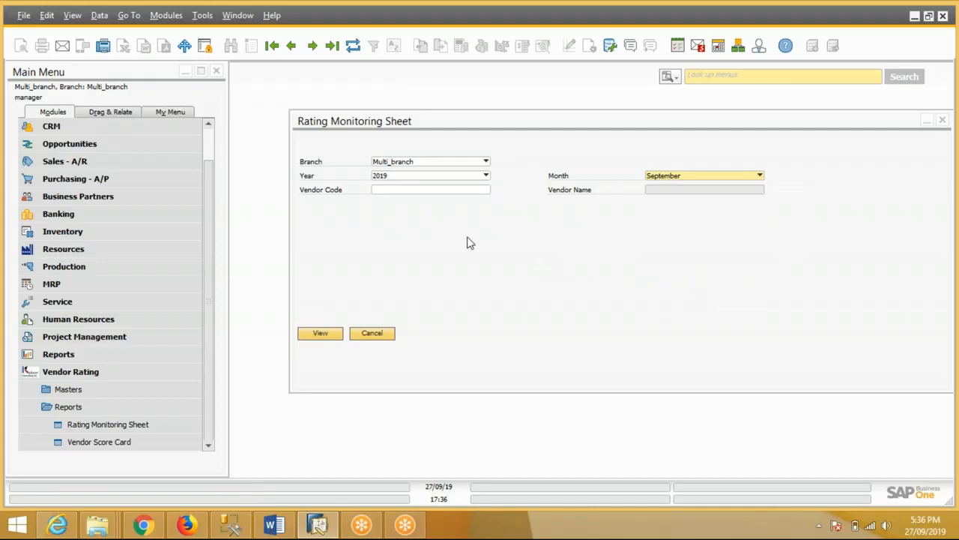
View the Rating Monitoring Sheet without a vendor code, review the suppliers' delivery, quality and overall ratings, and close the report and form.
click(468, 193)
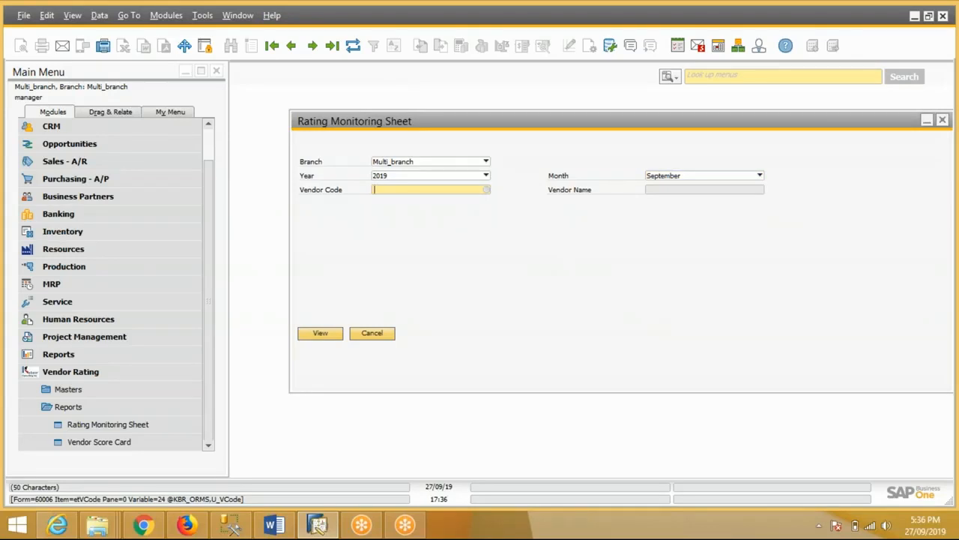
click(326, 337)
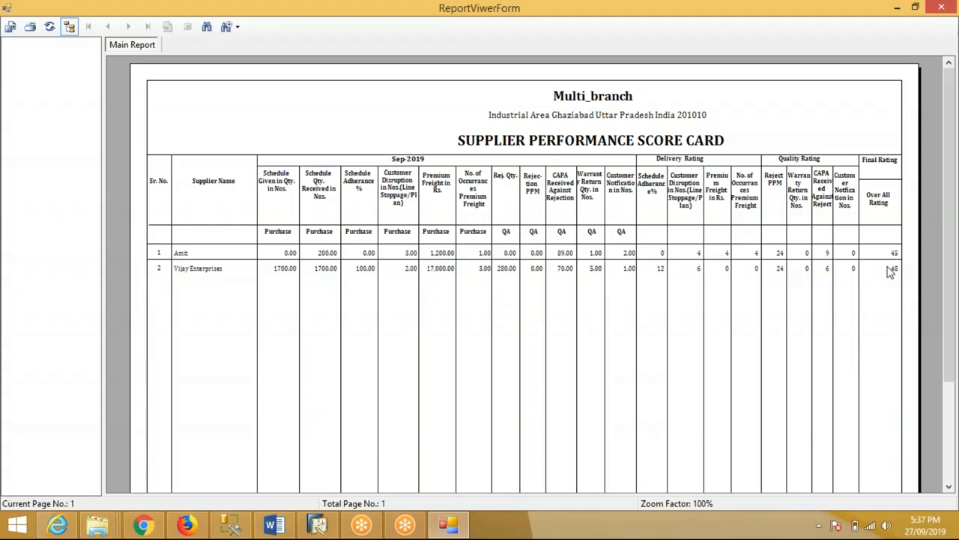
click(943, 7)
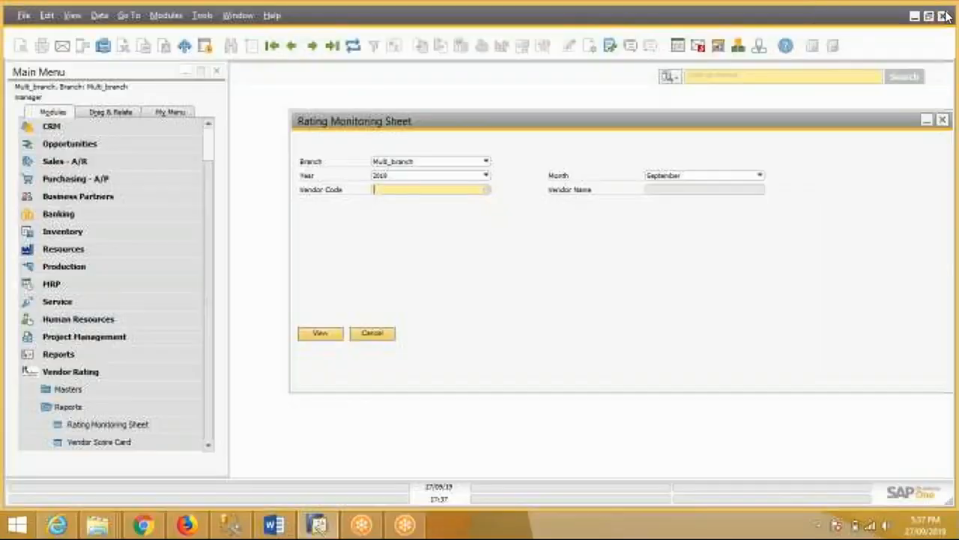
click(373, 332)
Open the Vendor Score Card report and set its branch to Multi_branch and month to September.
click(113, 448)
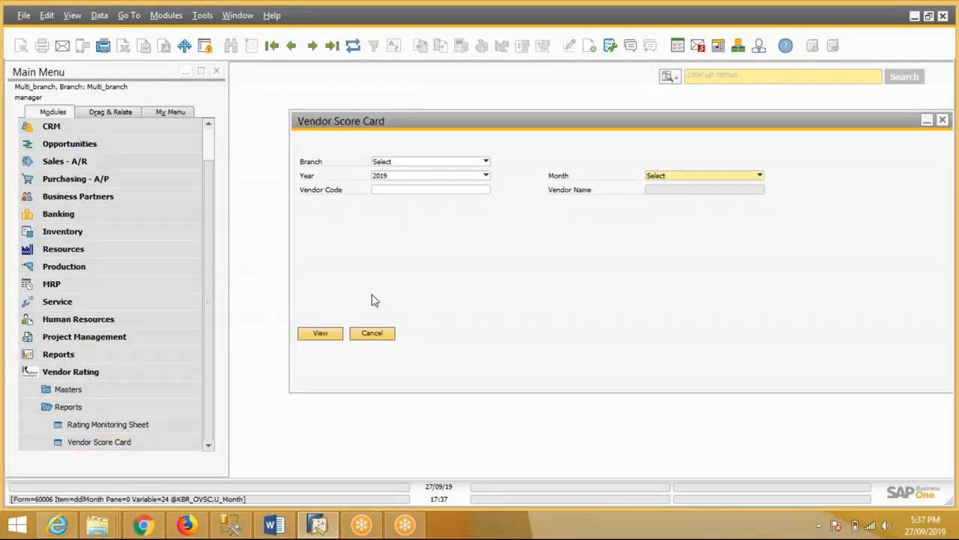
click(452, 162)
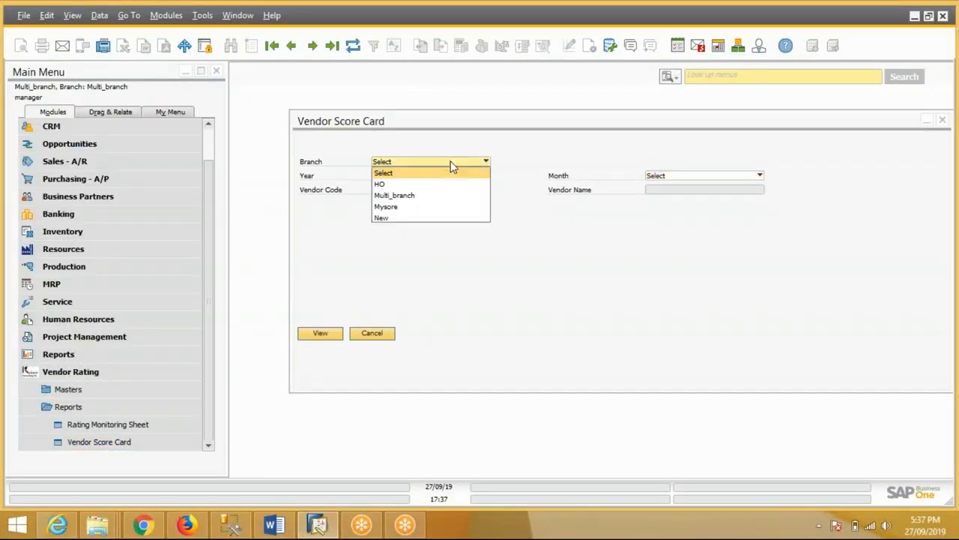
click(427, 197)
click(690, 177)
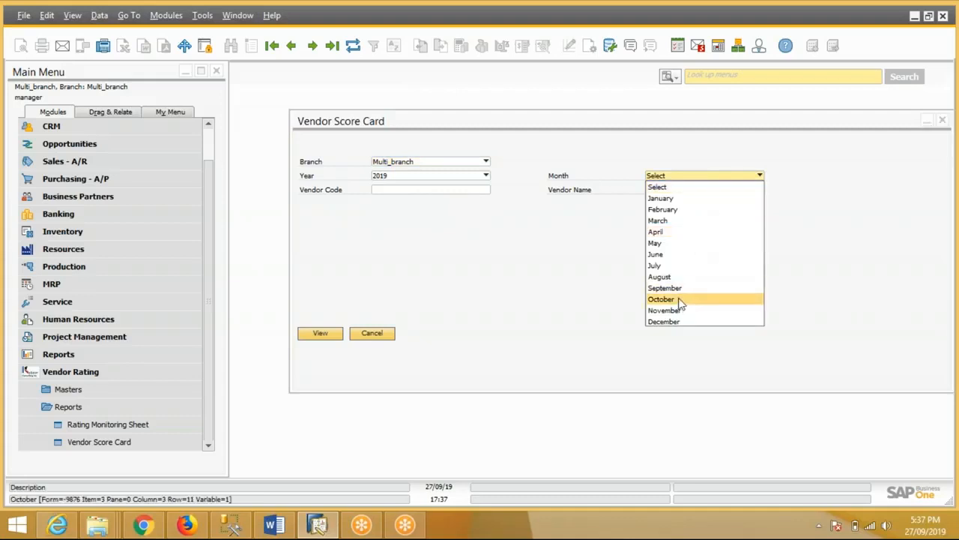
click(679, 289)
Choose Vijay Enterprises from the business partner list as the vendor for the score card.
click(477, 191)
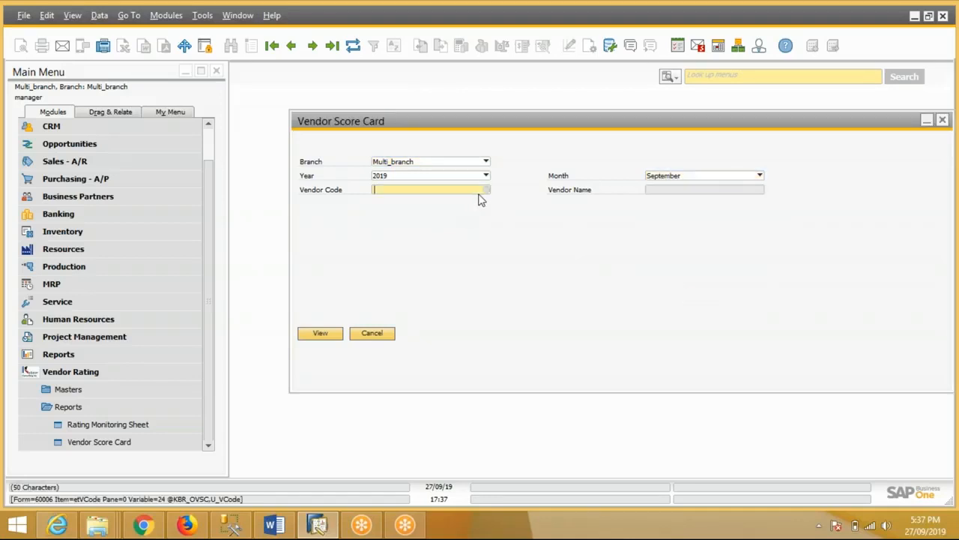
click(487, 190)
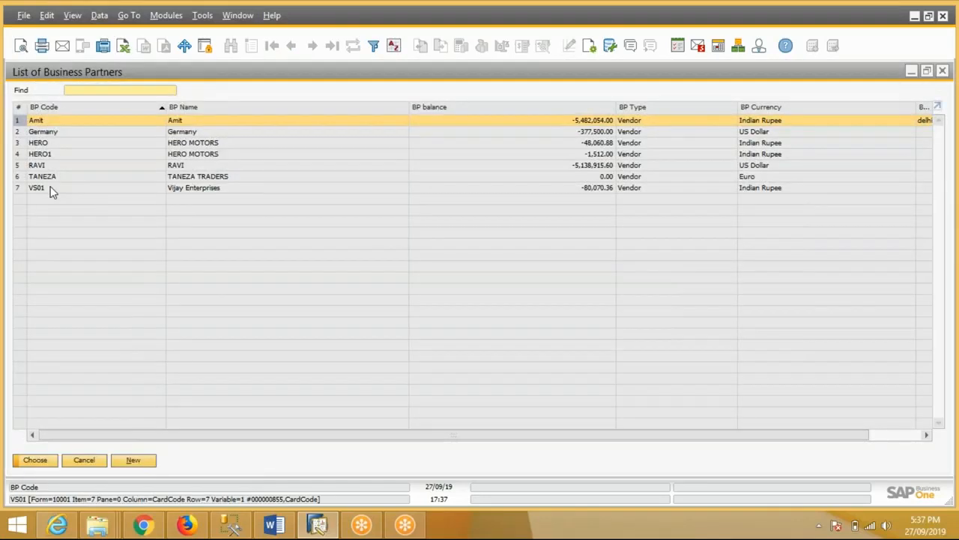
click(51, 188)
double_click(51, 188)
View the supplier performance score card, review its scores and rating, and go to the CAPA Received Against Rejection chart page.
click(323, 333)
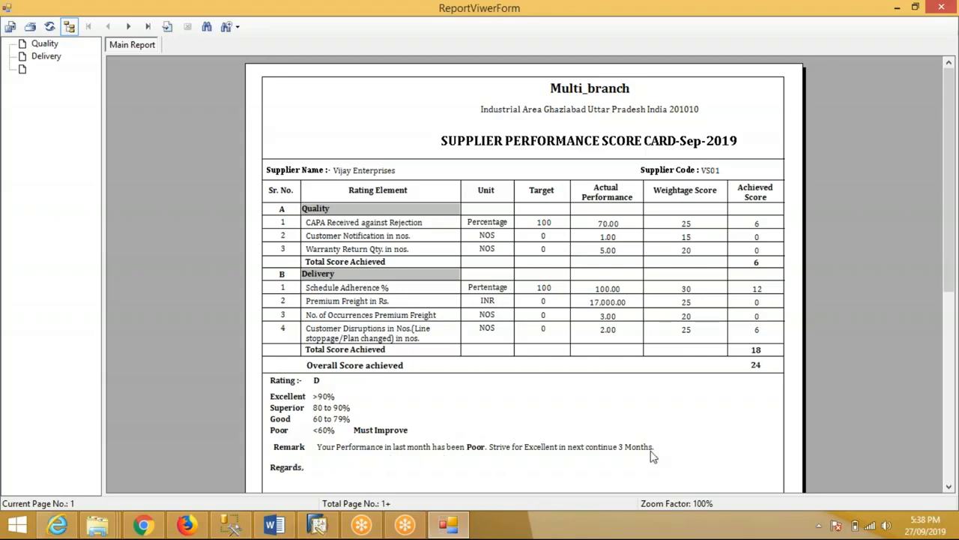
mouse_move(950, 258)
mouse_down()
mouse_move(947, 459)
mouse_move(952, 259)
mouse_up()
click(128, 27)
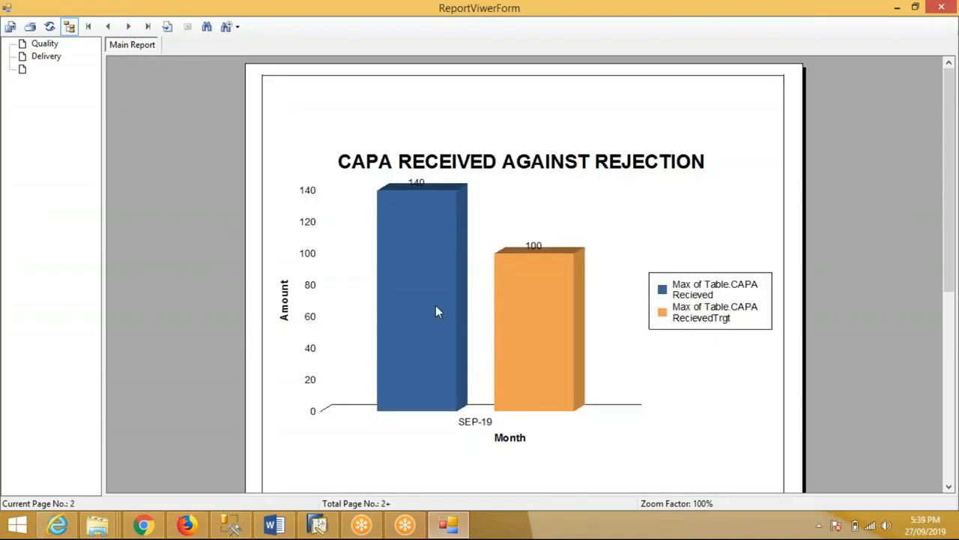